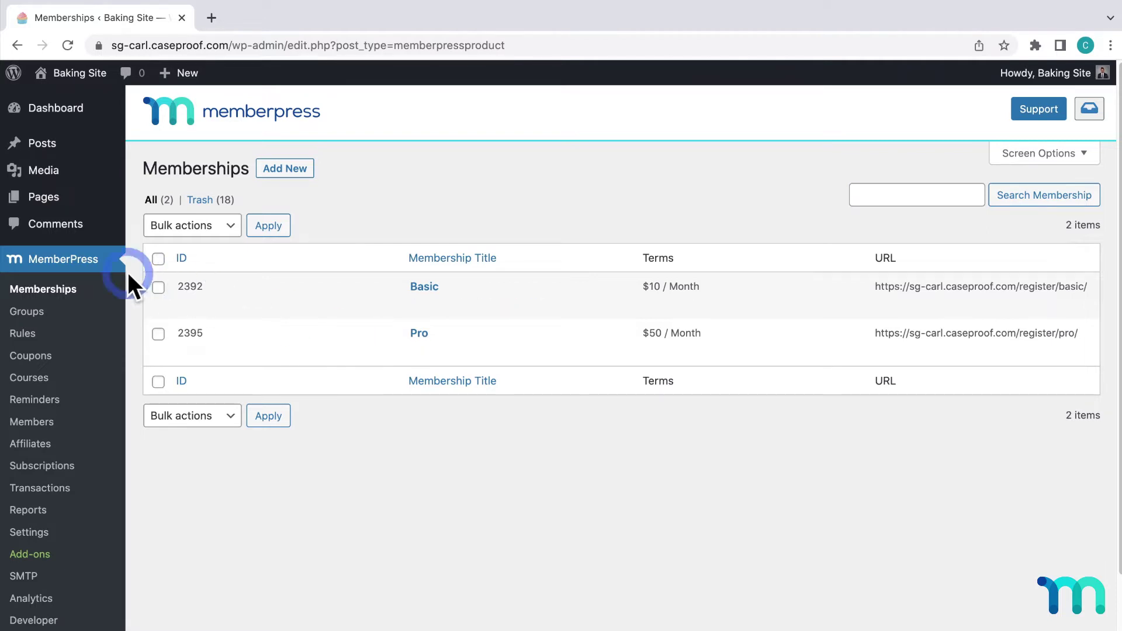
# Create a new MemberPress group titled 'Basic and Pro'
pyautogui.click(47, 313)
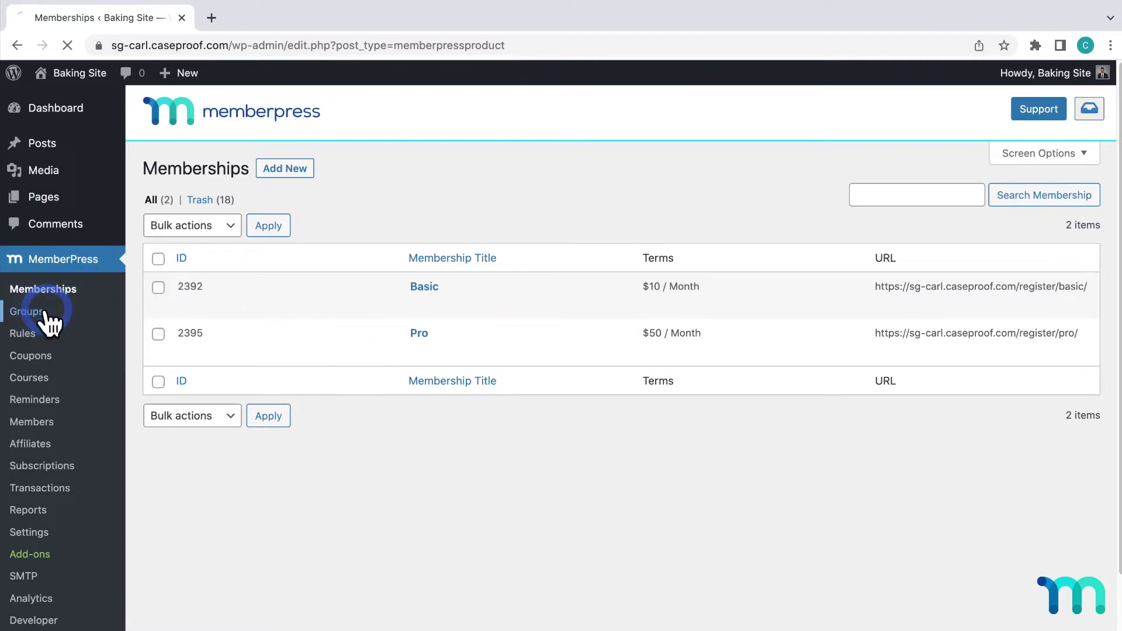
pyautogui.click(243, 170)
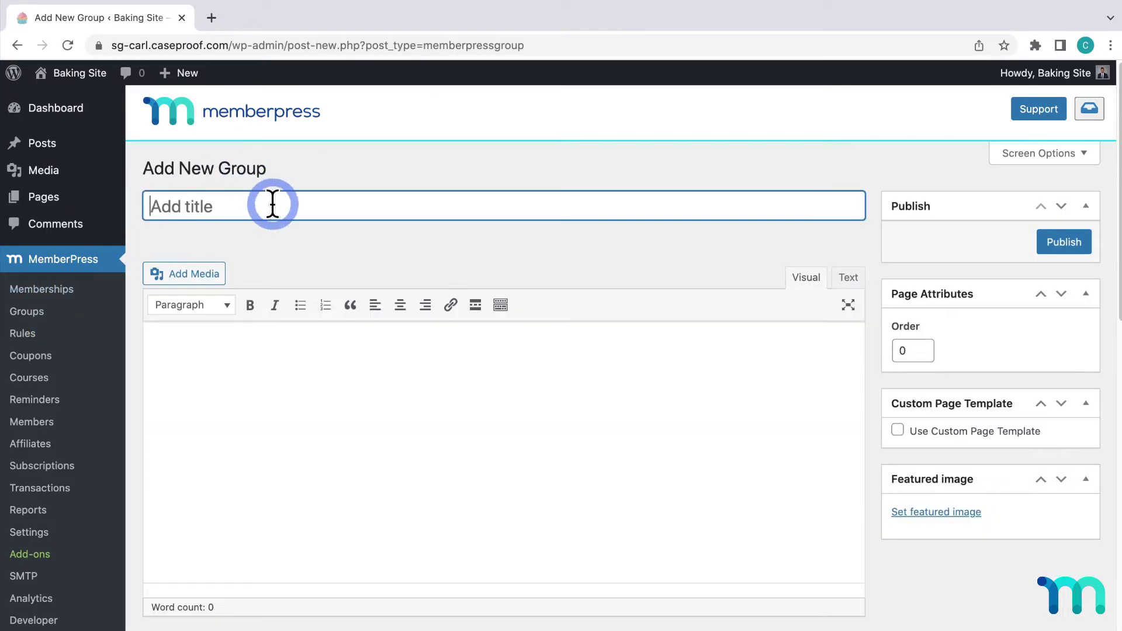
pyautogui.write('Basic and Pro')
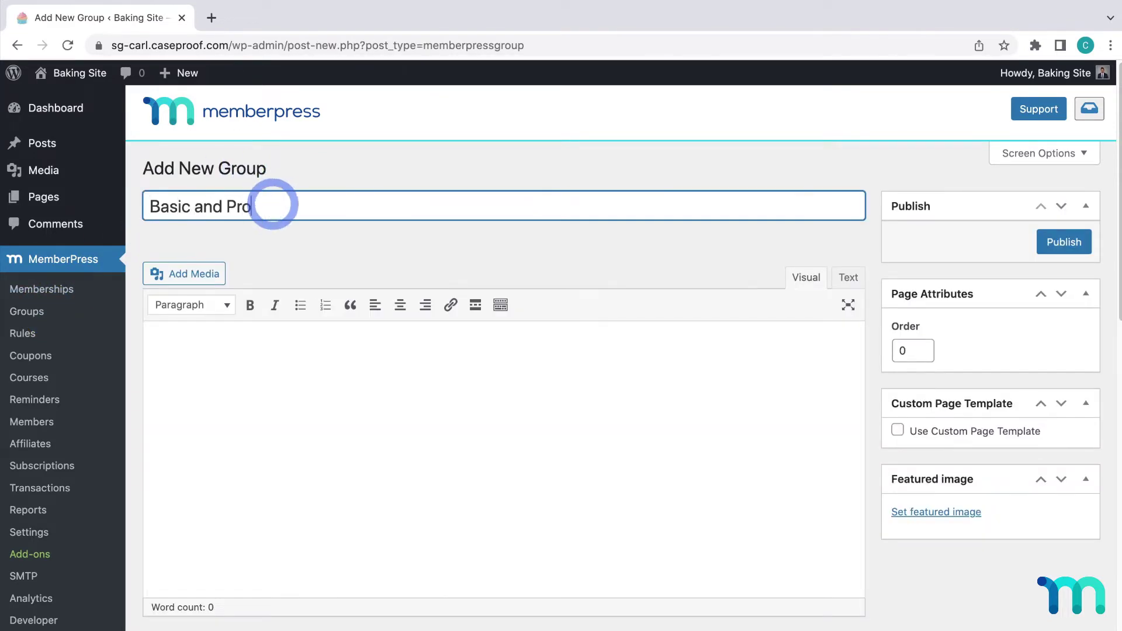
pyautogui.click(306, 239)
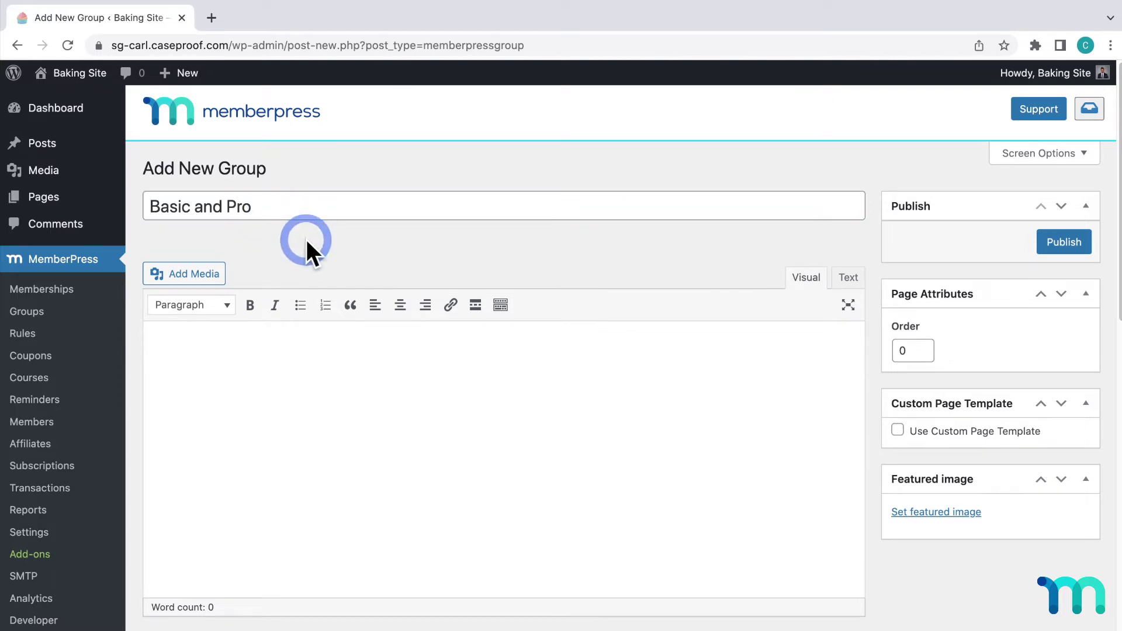
# In Group Options, set membership 1 to Basic and add Pro as membership 2
pyautogui.scroll(-7, 307, 240)
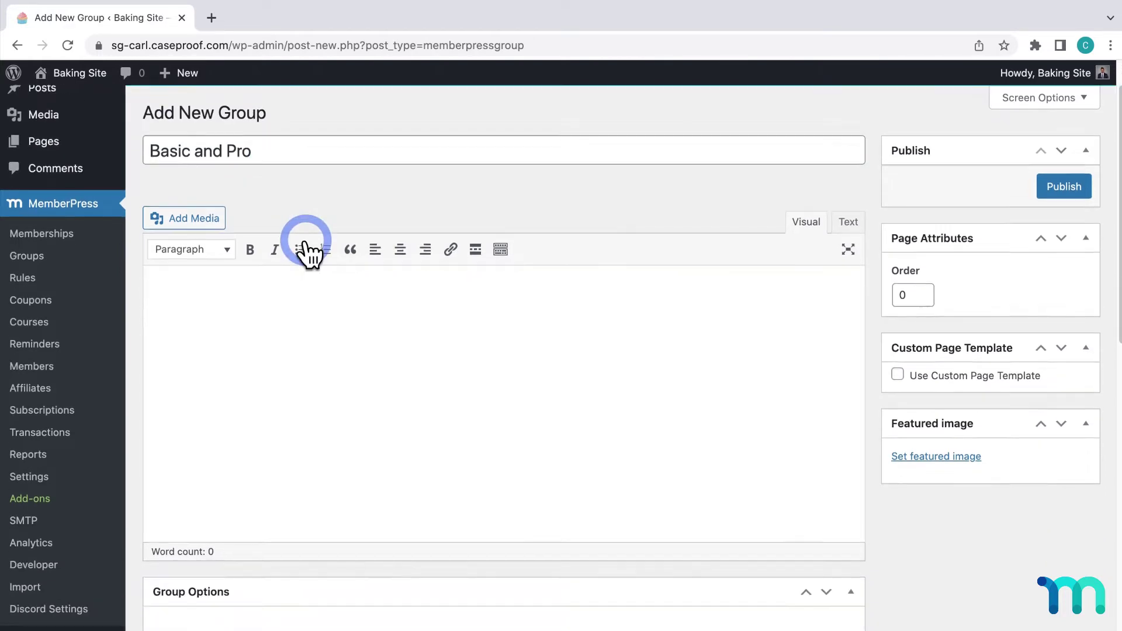
pyautogui.scroll(-3, 409, 298)
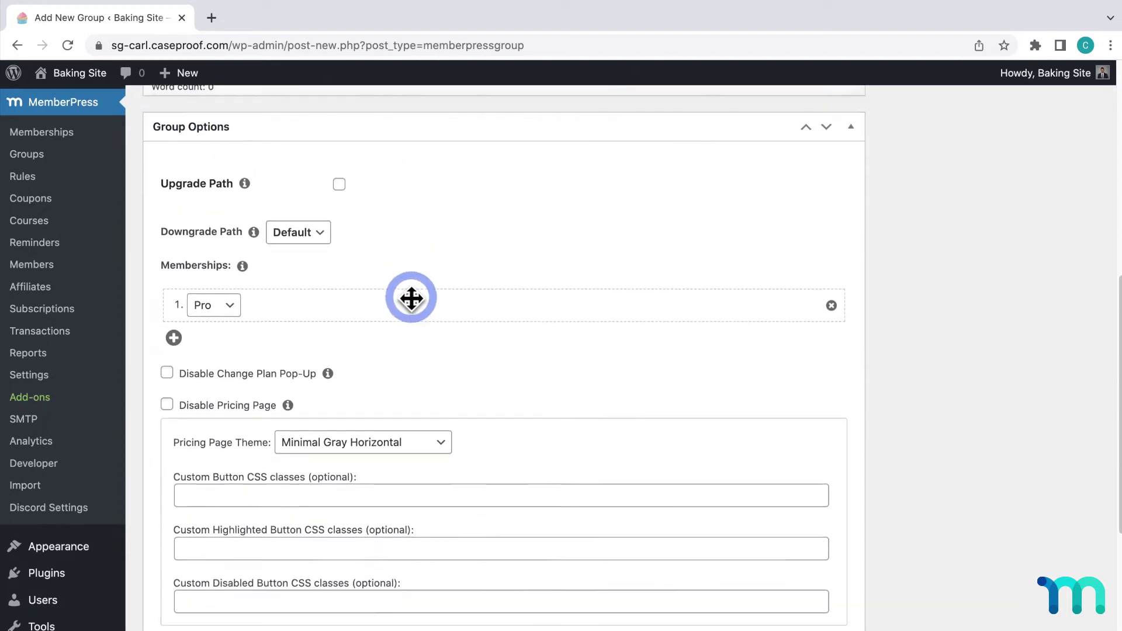
pyautogui.click(240, 289)
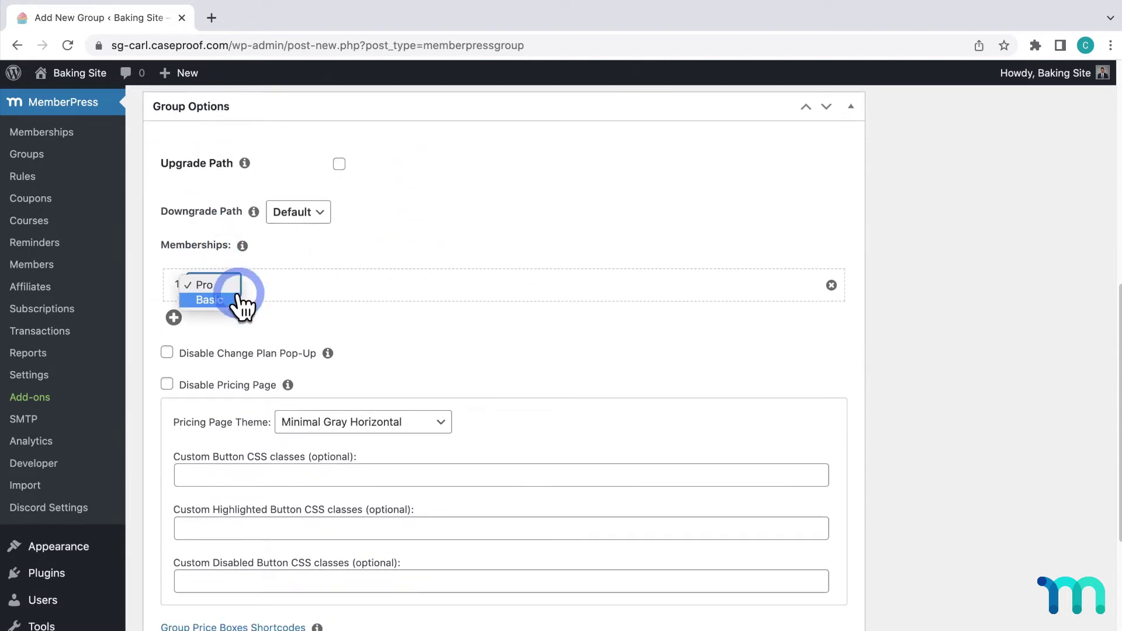
pyautogui.click(239, 296)
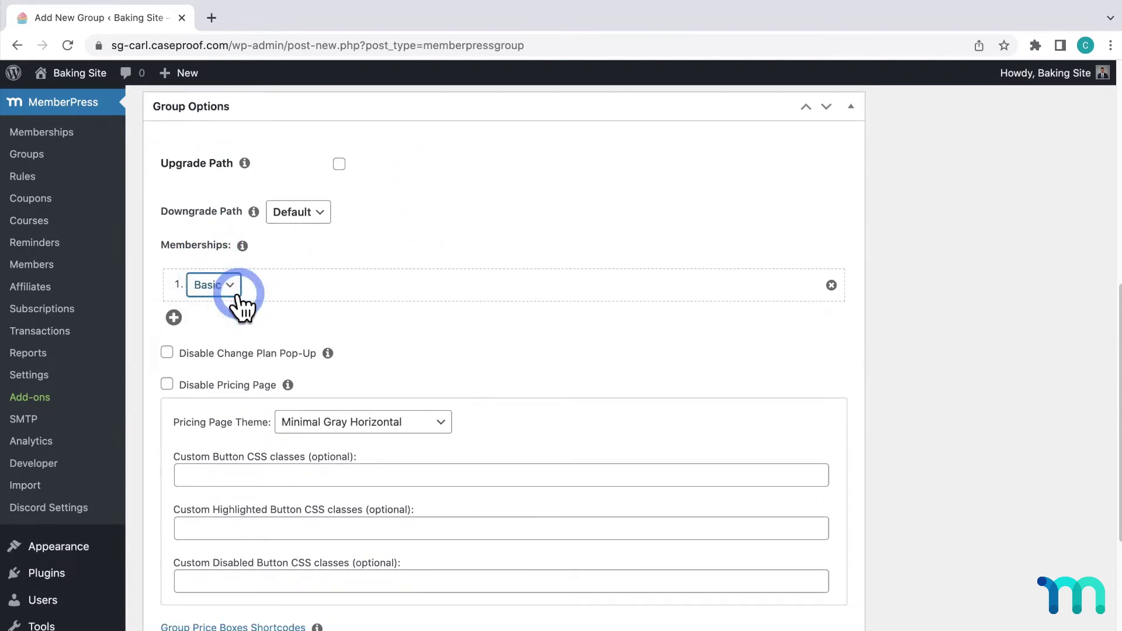
pyautogui.click(172, 317)
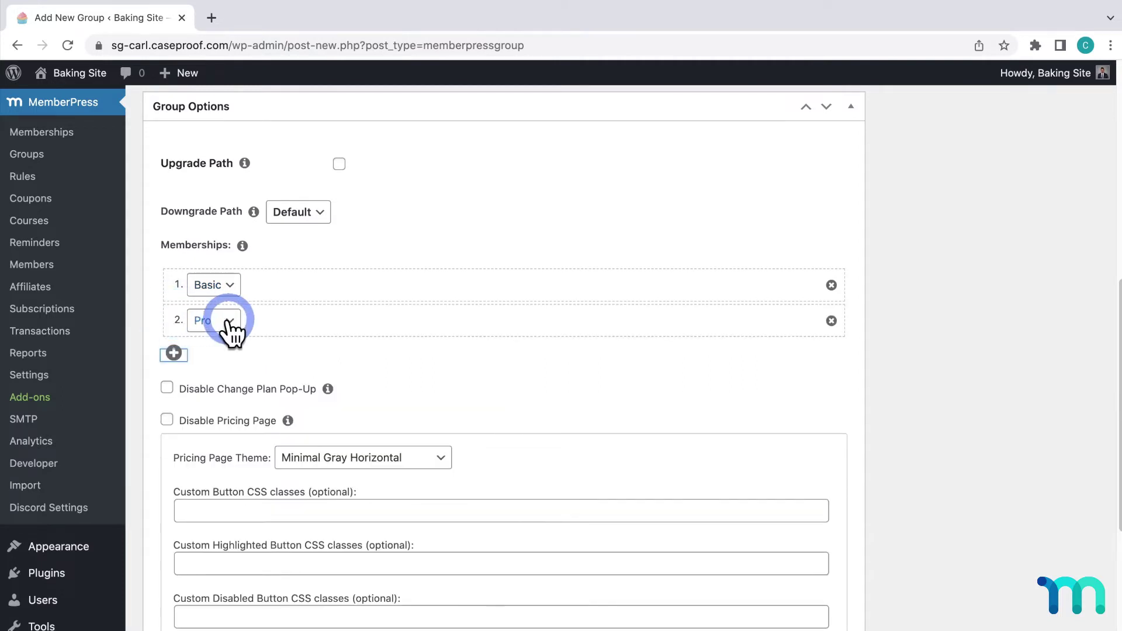
pyautogui.click(265, 356)
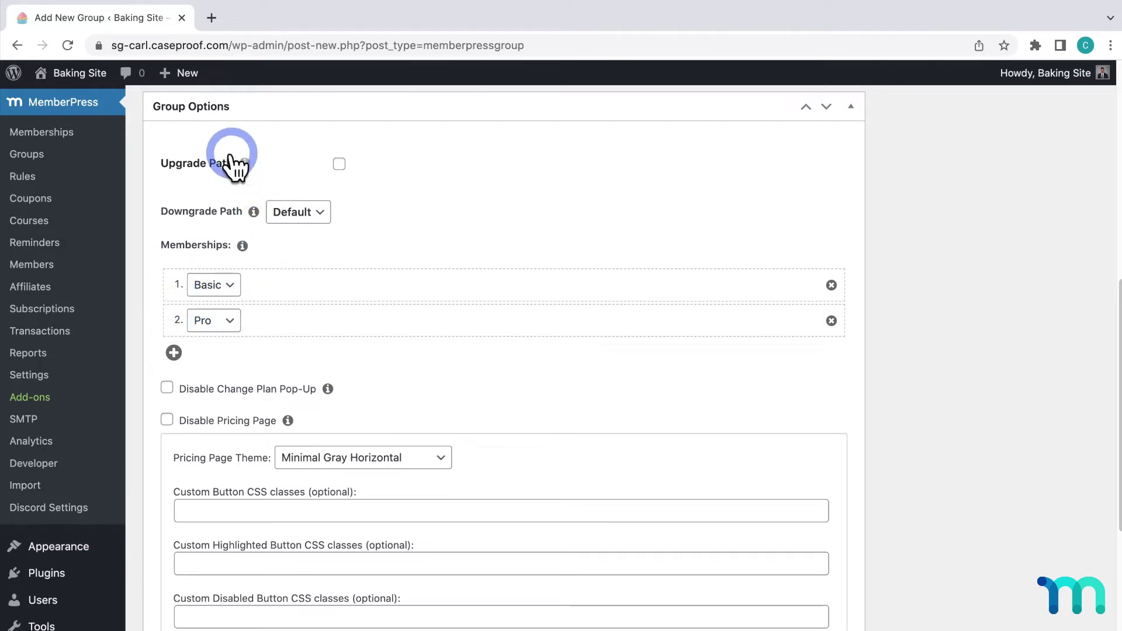
# Tick Upgrade Path, after toggling it off and on, then tick Reset billing period
pyautogui.click(327, 162)
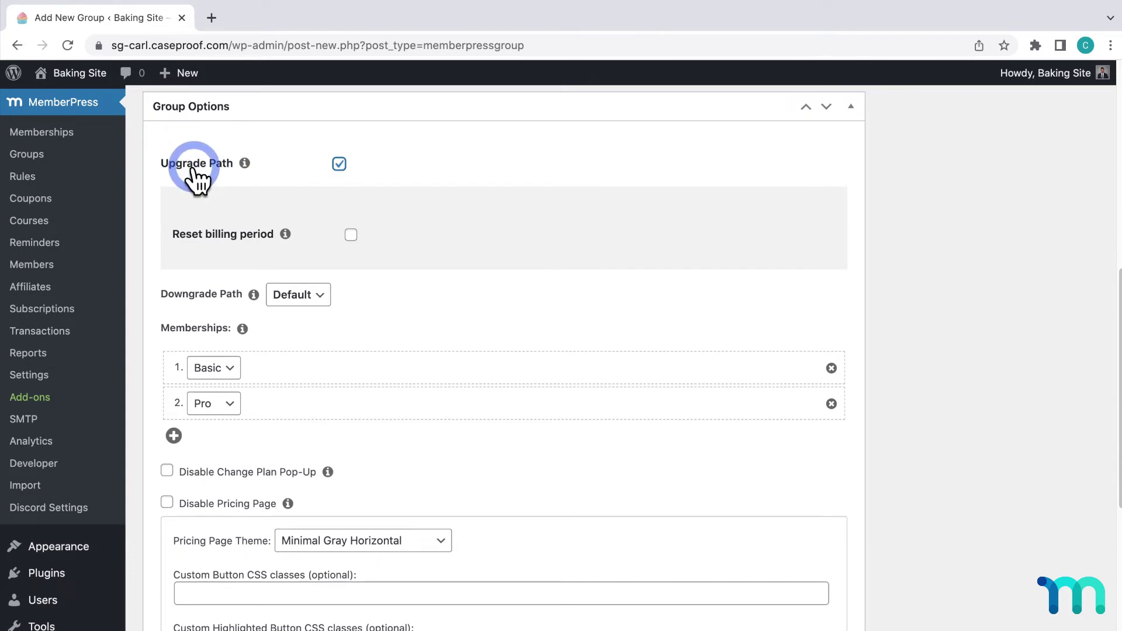
pyautogui.click(339, 164)
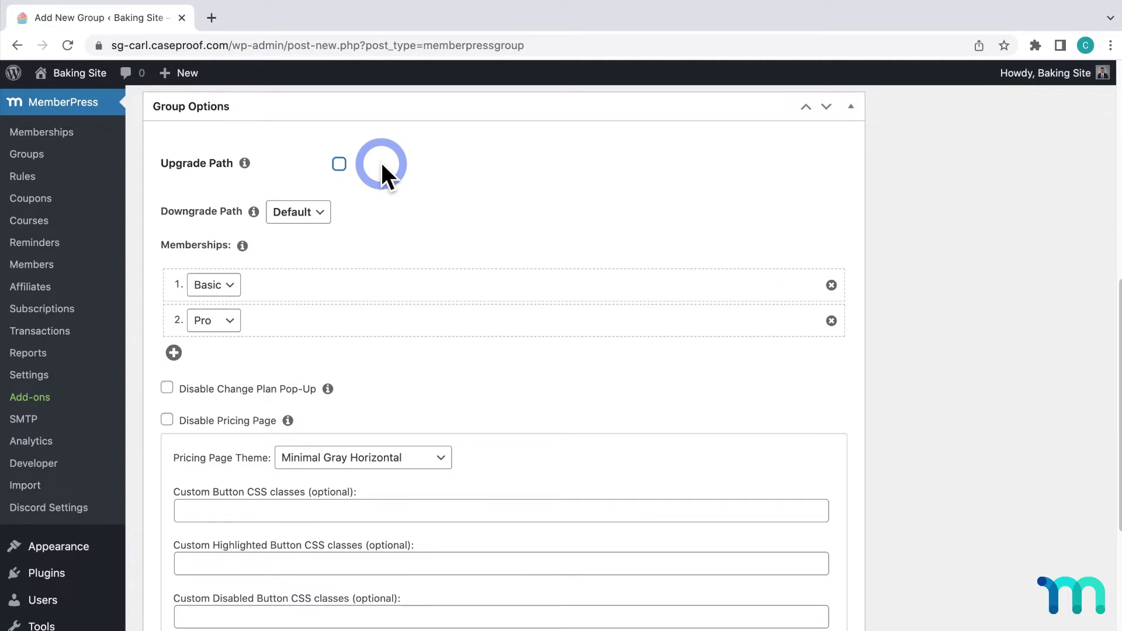
pyautogui.click(342, 165)
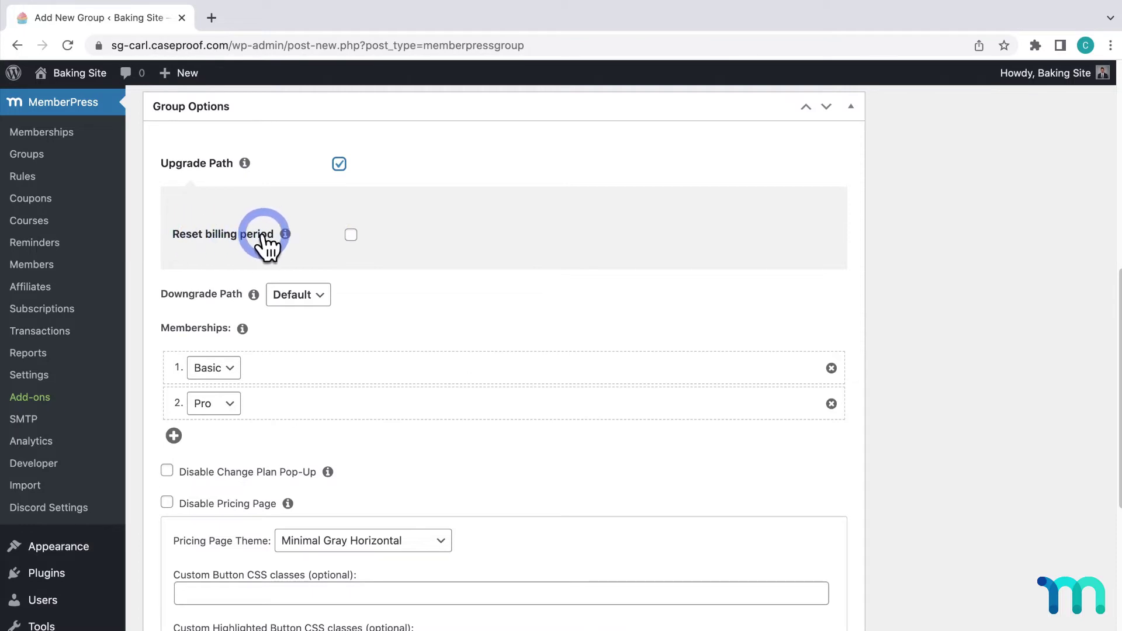
pyautogui.click(352, 235)
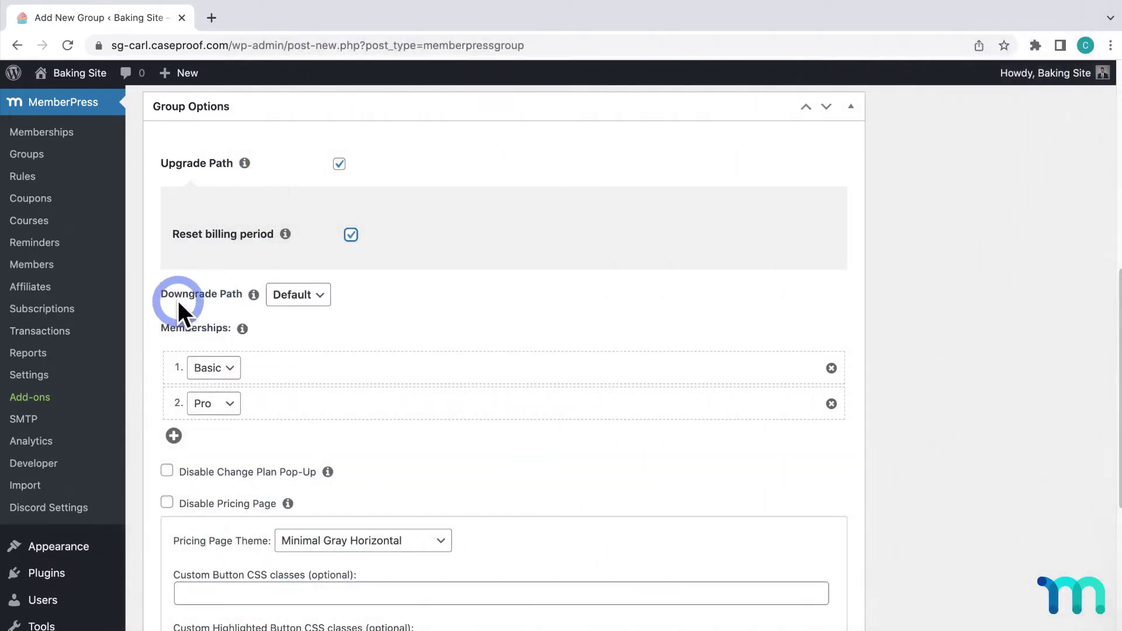
pyautogui.click(323, 297)
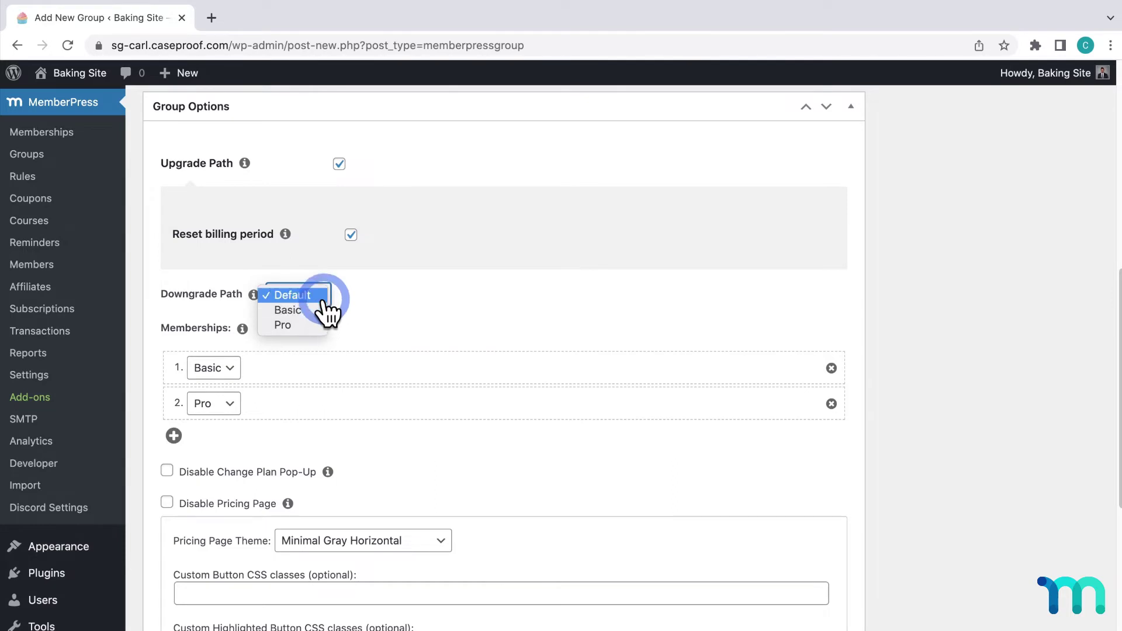
pyautogui.click(330, 306)
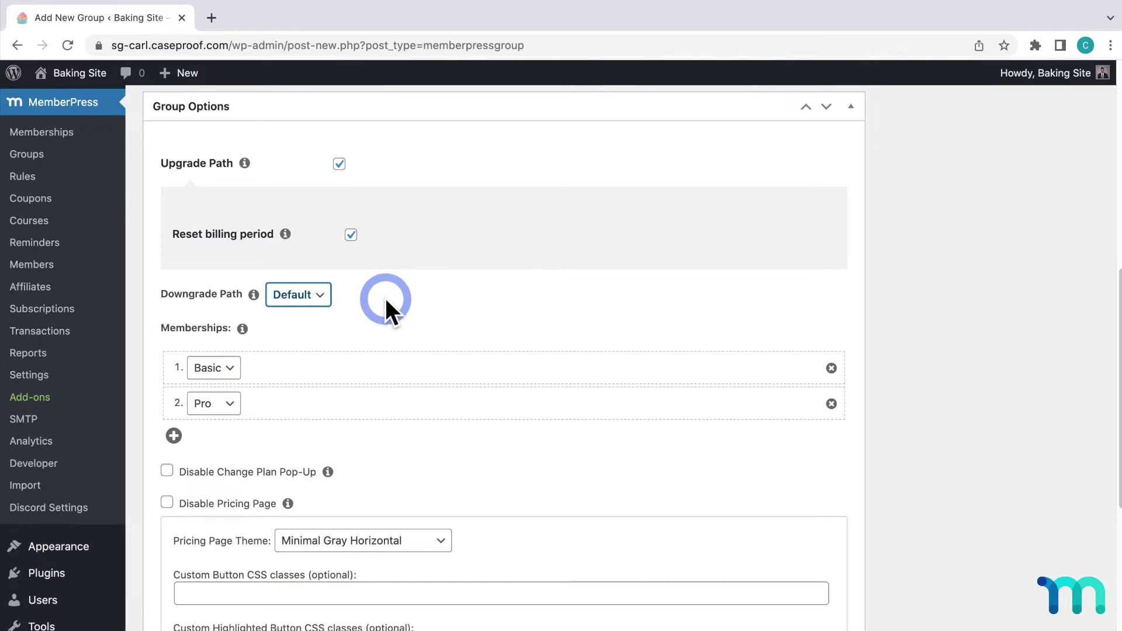
pyautogui.click(317, 297)
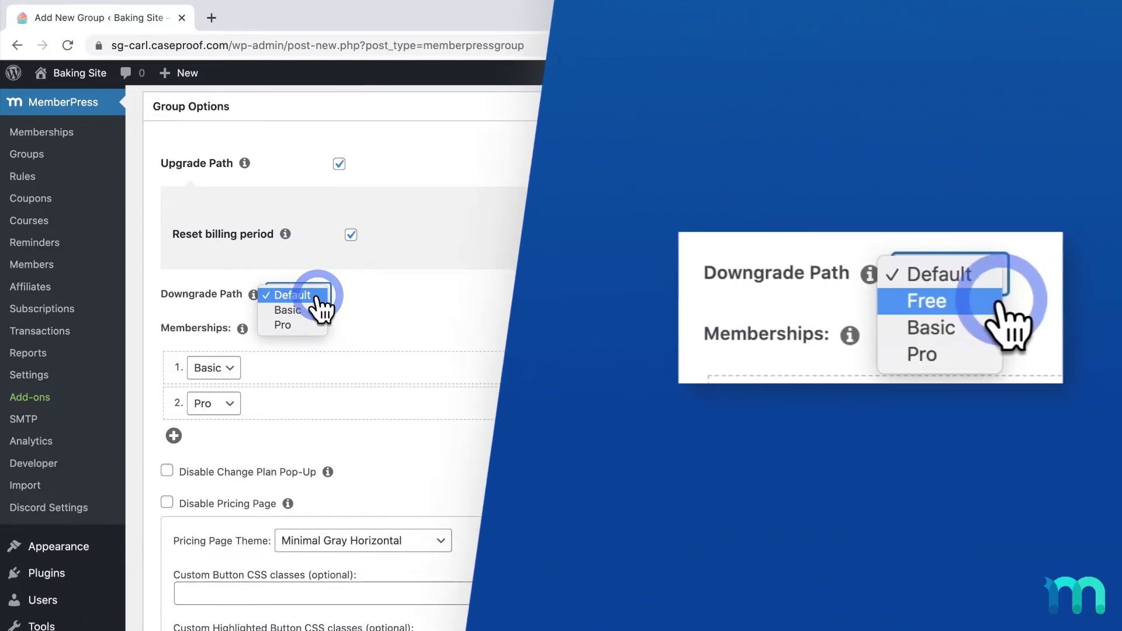
pyautogui.click(317, 298)
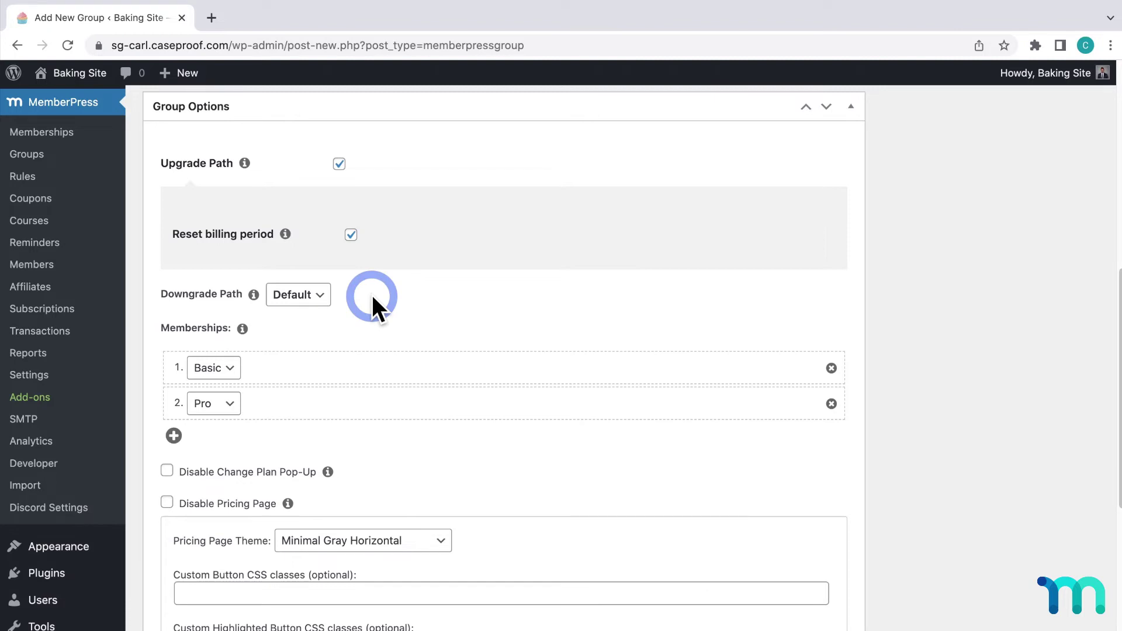
pyautogui.scroll(-5, 373, 301)
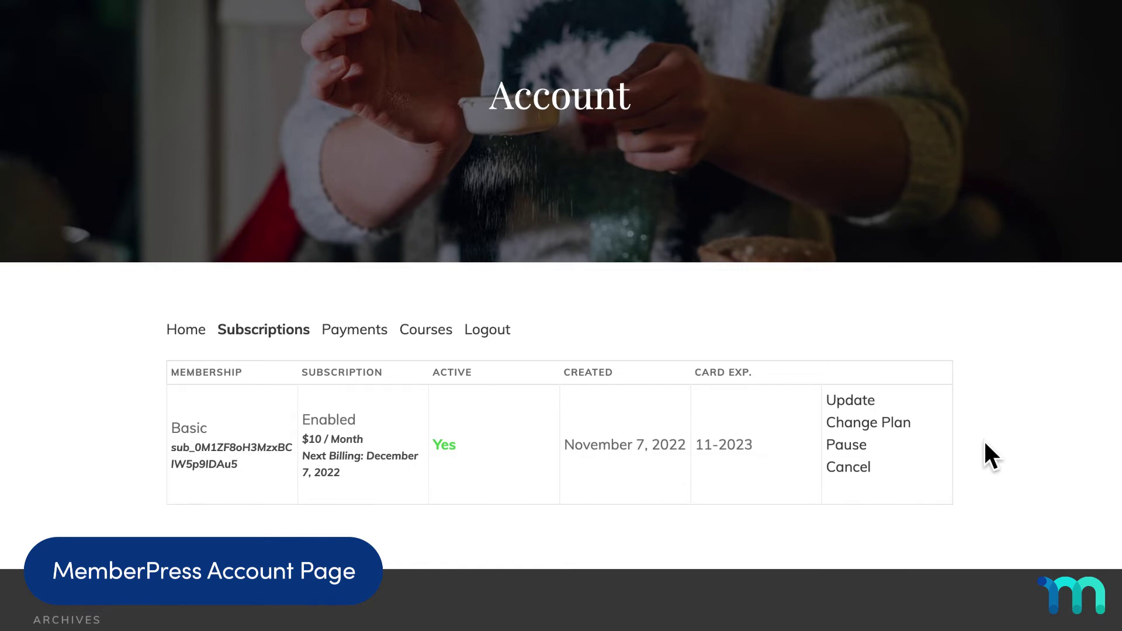
# On the Basic subscription row, open Change Plan and select Pro ($50 / Month)
pyautogui.click(899, 420)
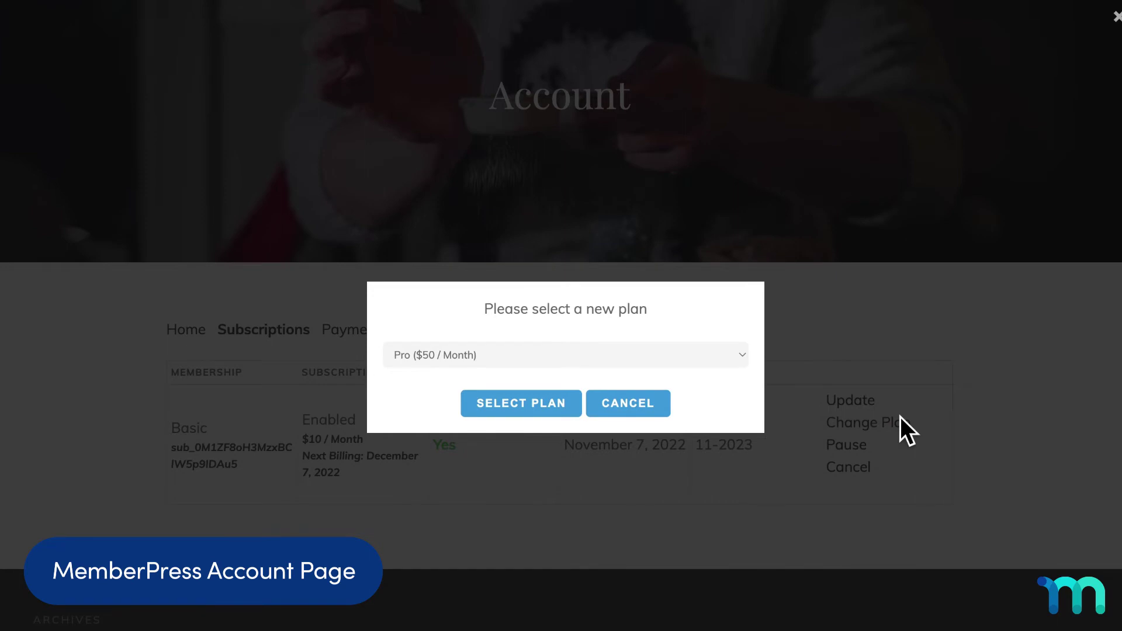
pyautogui.click(724, 359)
pyautogui.click(724, 359)
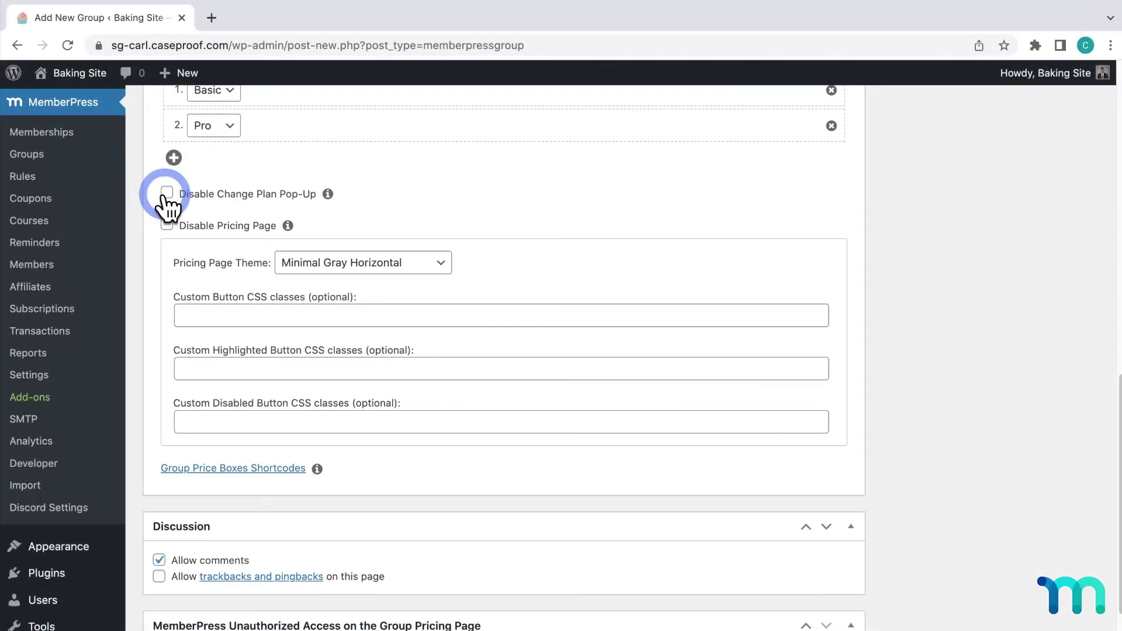
# Toggle Disable Change Plan Pop-Up on and back off, keeping the pop-up enabled
pyautogui.click(167, 193)
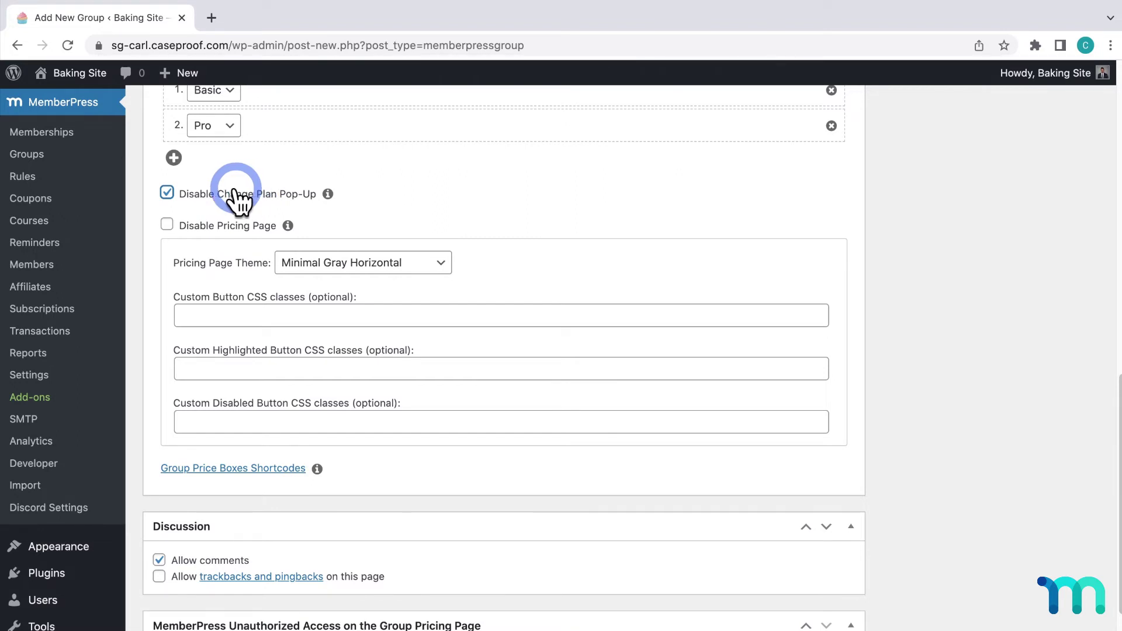
pyautogui.click(174, 191)
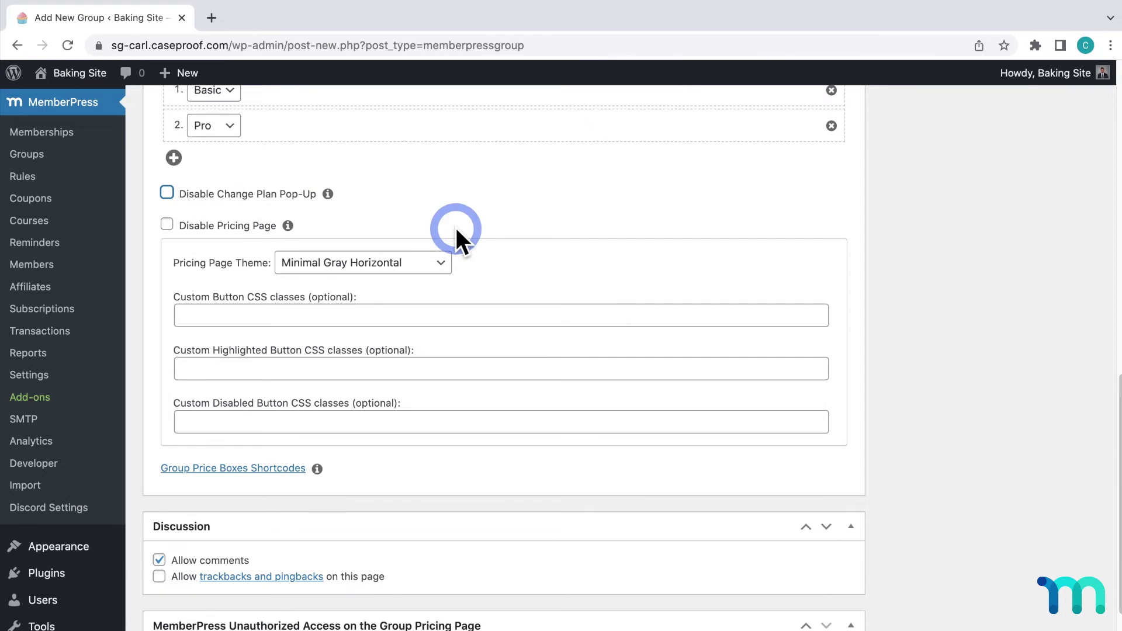
# Choose the Clean pricing page theme, browse the theme list again, and keep Clean
pyautogui.click(442, 263)
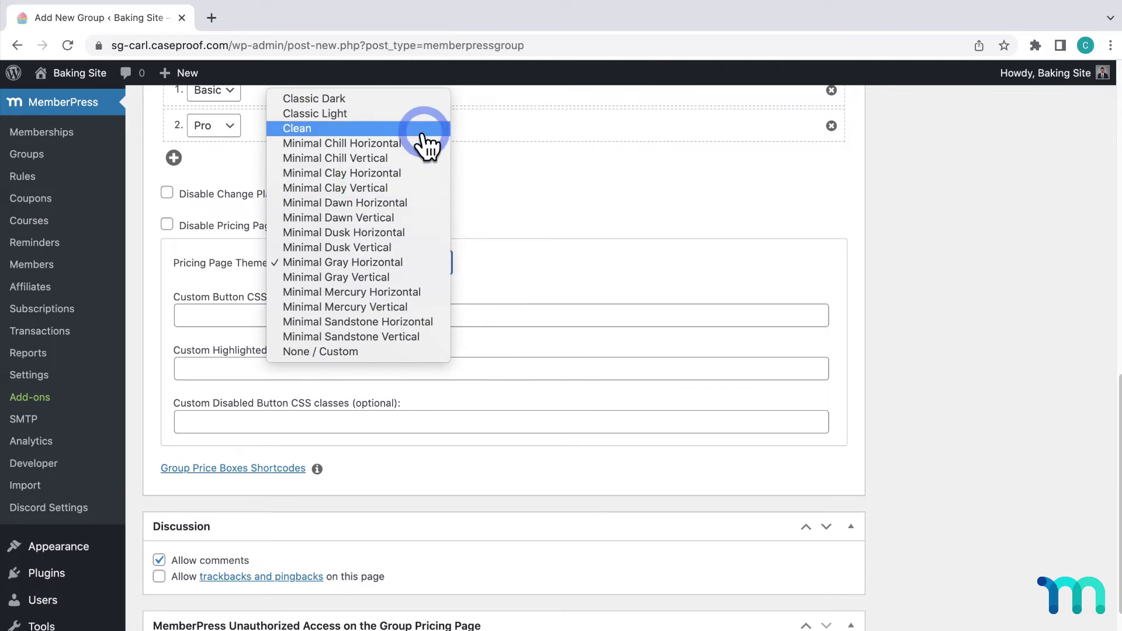
pyautogui.click(424, 130)
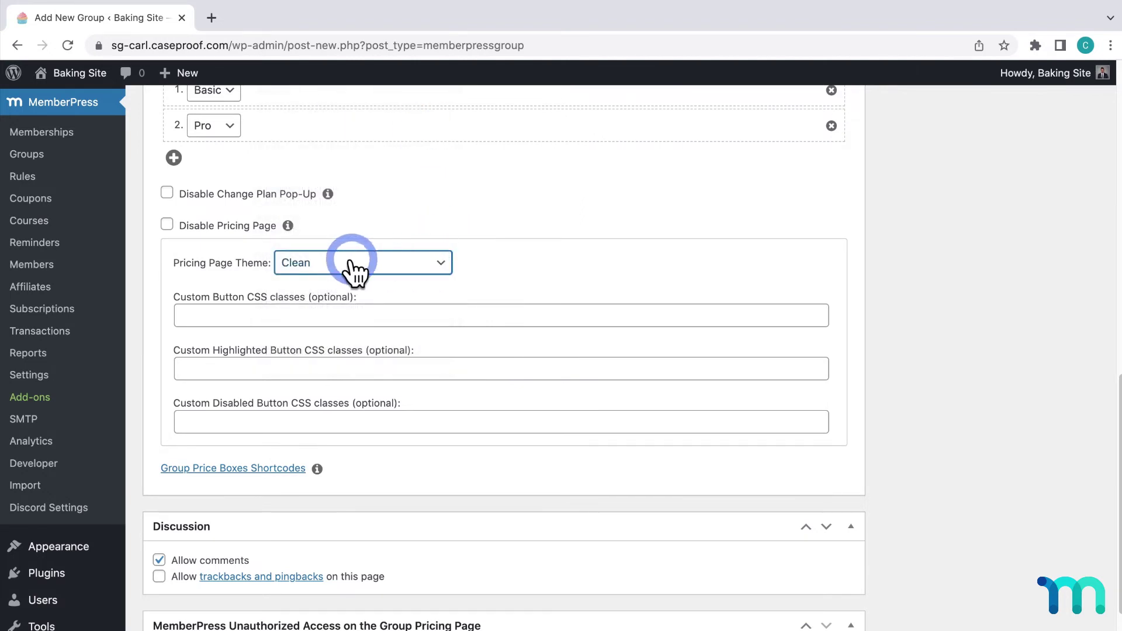
pyautogui.click(432, 269)
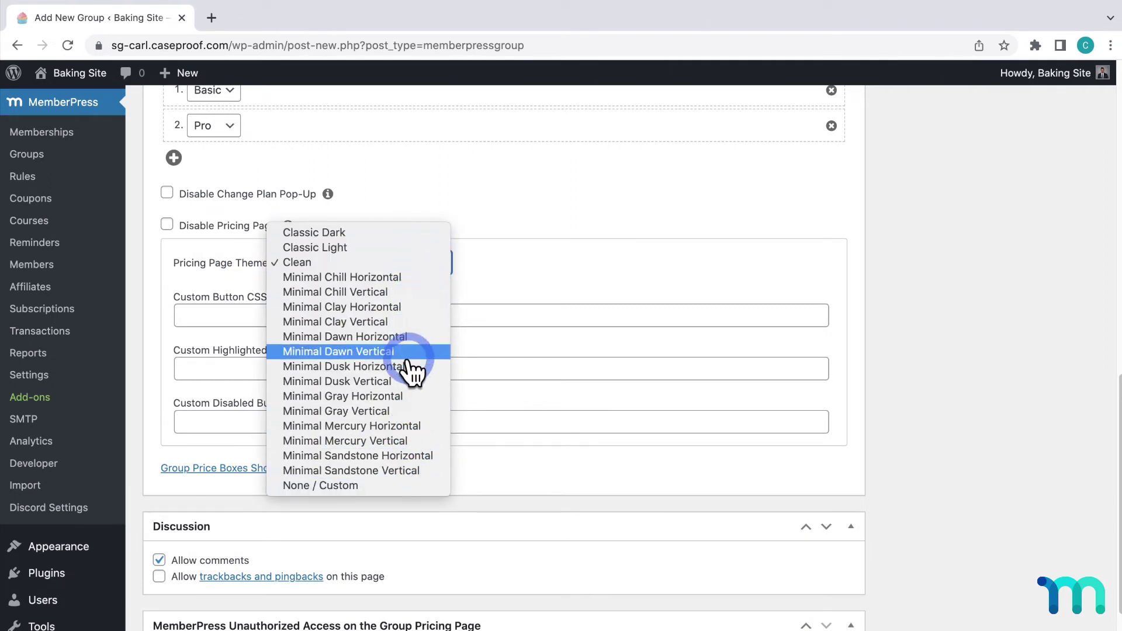
pyautogui.click(405, 263)
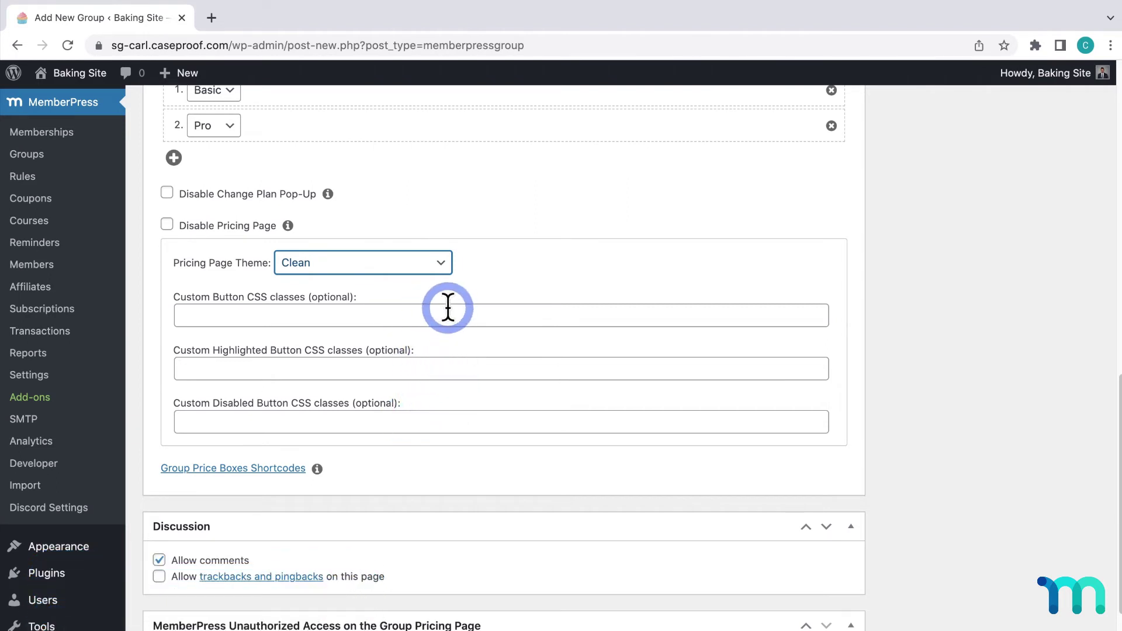
# Tick Disable Pricing Page and dismiss its explanation popup
pyautogui.click(169, 227)
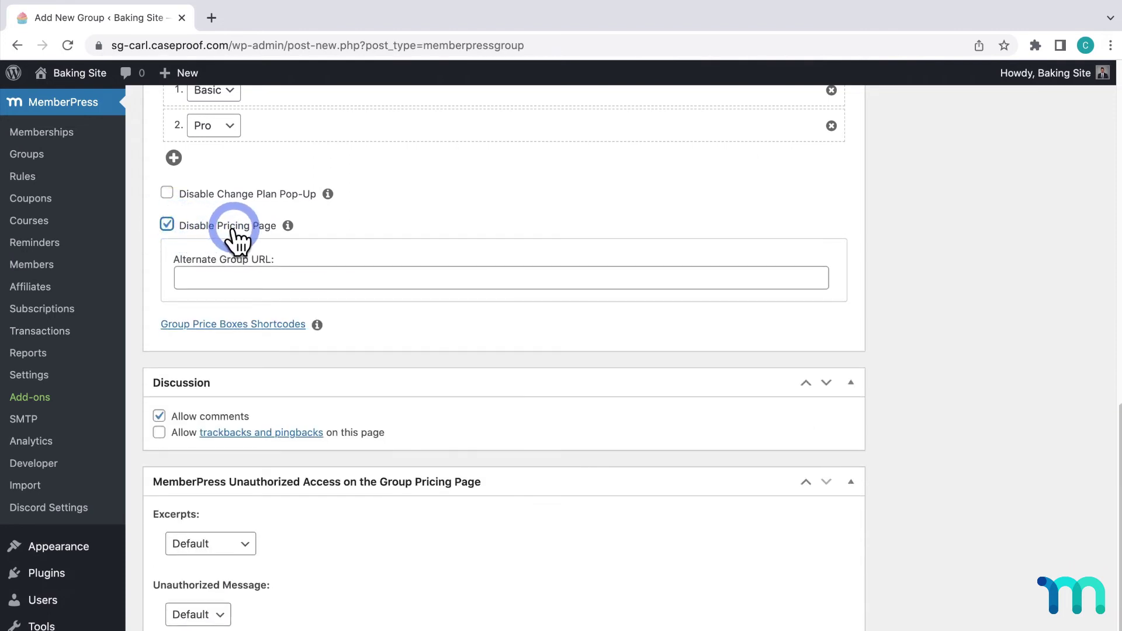
pyautogui.moveTo(287, 226)
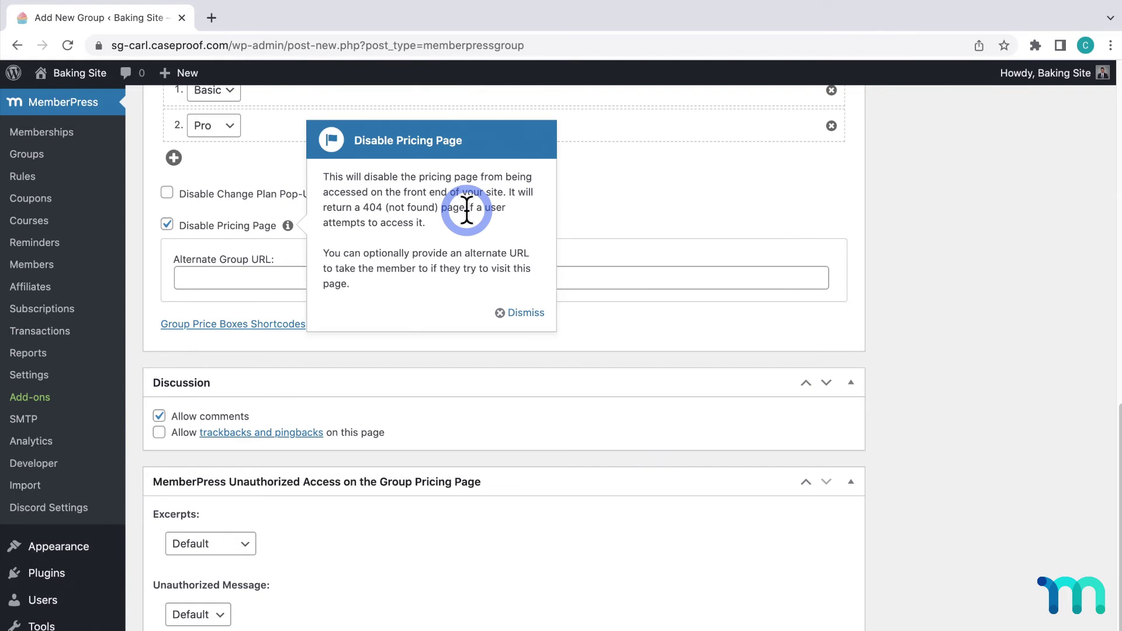
pyautogui.click(517, 313)
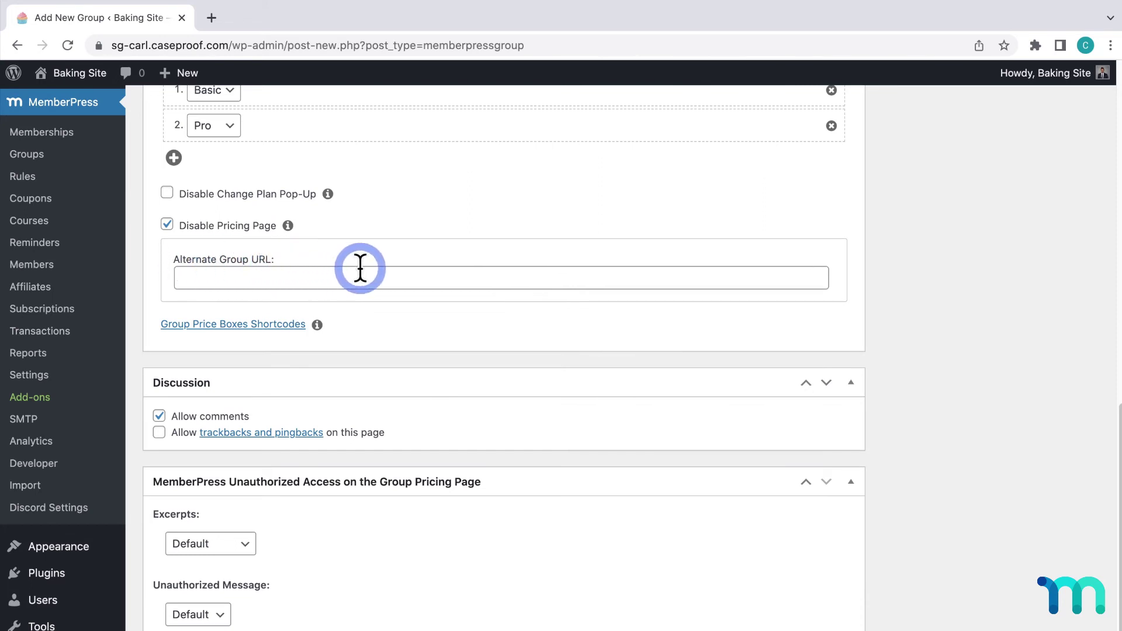
# Try then clear an Alternate Group URL, re-enable the pricing page, and reveal the price box shortcodes
pyautogui.click(396, 275)
pyautogui.write('http://')
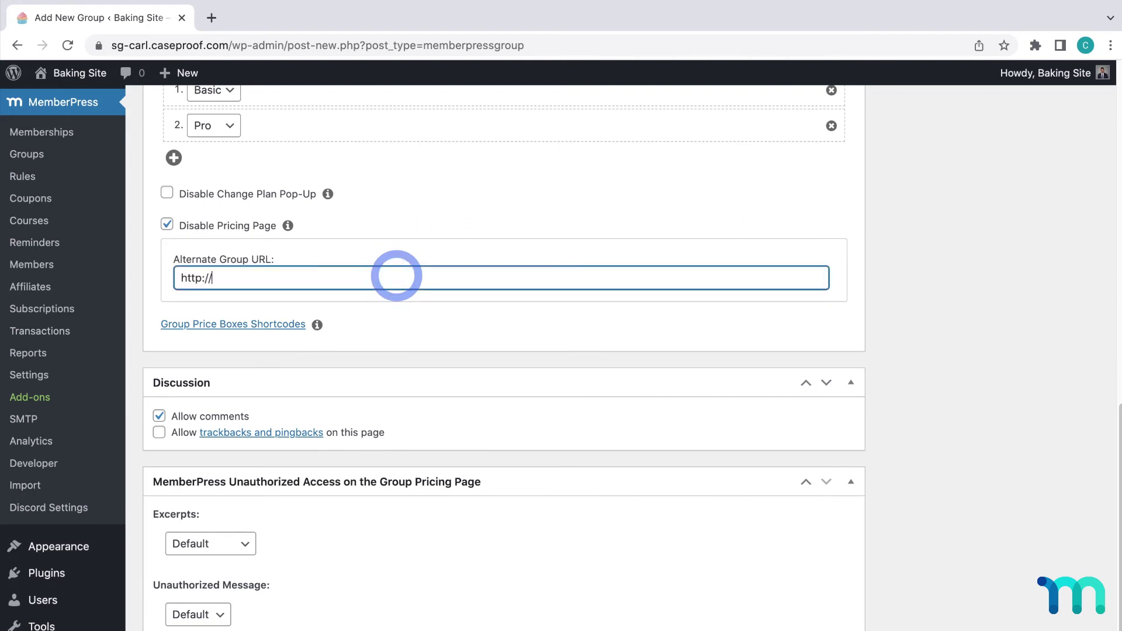
pyautogui.write('yoursite.co')
pyautogui.write('m/cs')
pyautogui.write('ustompricingpage')
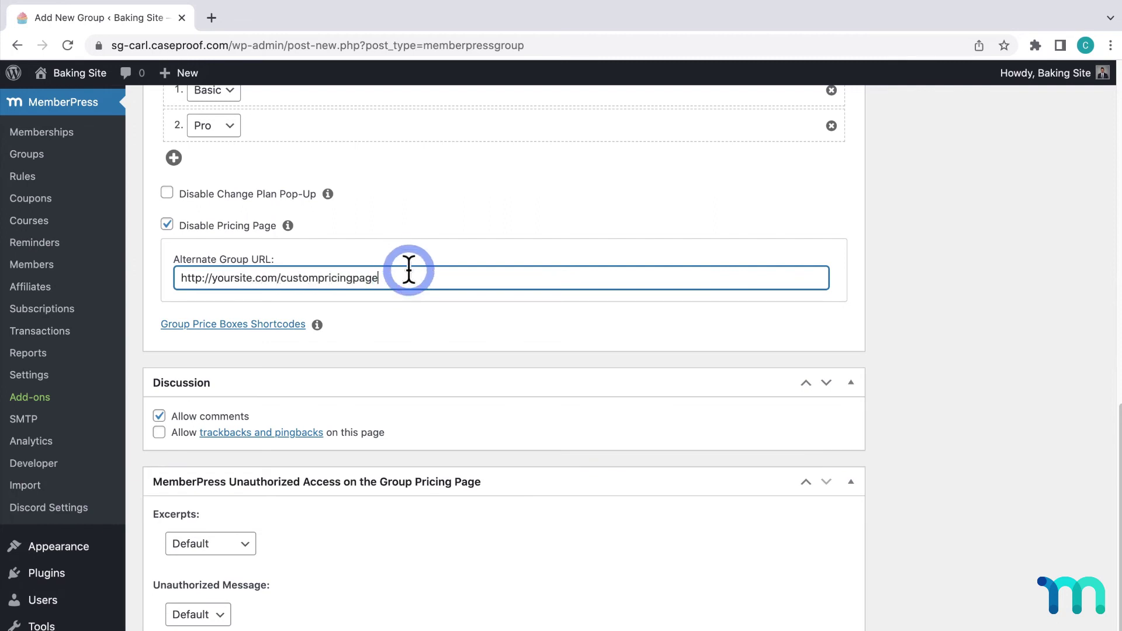
pyautogui.moveTo(405, 275); pyautogui.dragTo(168, 276)
pyautogui.press('BackSpace')
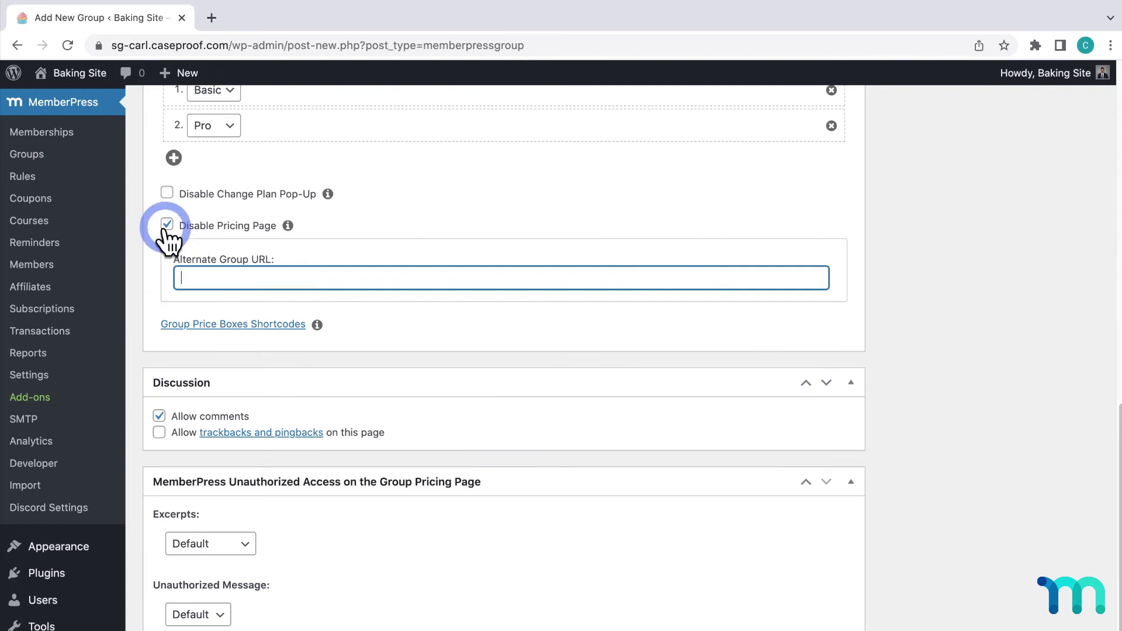
pyautogui.click(166, 224)
pyautogui.click(263, 468)
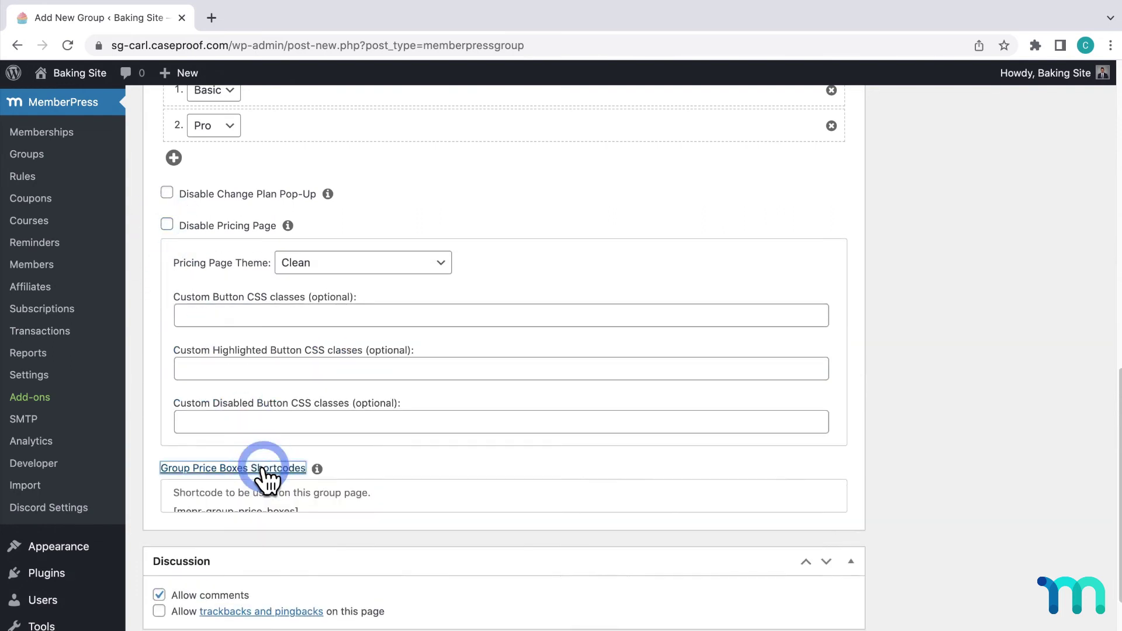
# Copy [mepr-group-price-boxes], paste it after 'content content' in the description, then delete it all
pyautogui.scroll(-4, 263, 471)
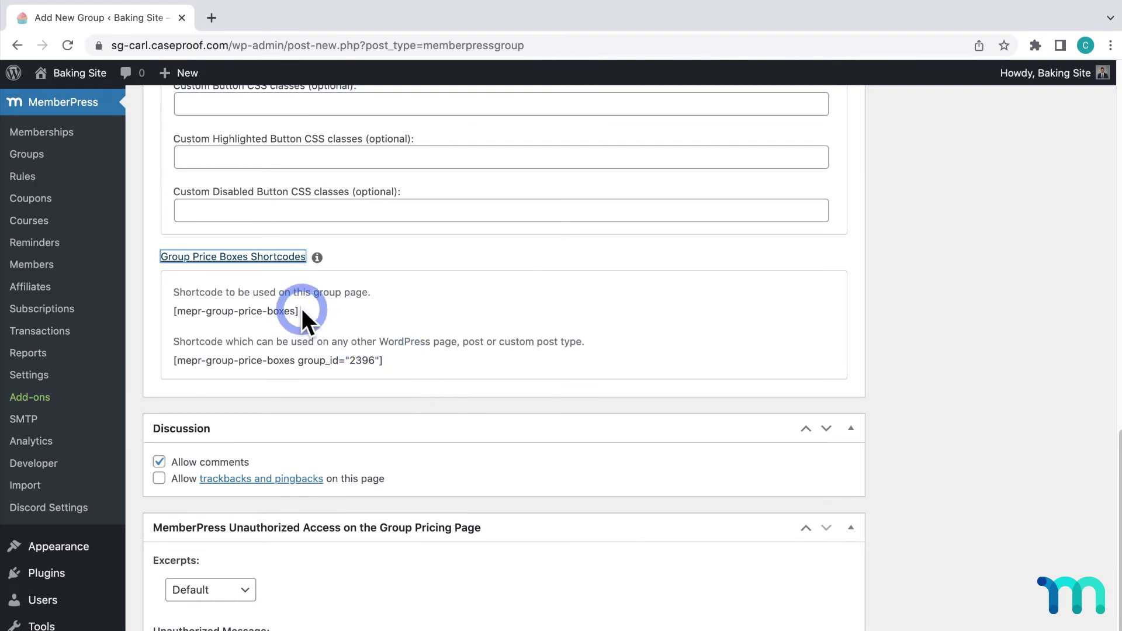
pyautogui.moveTo(301, 311); pyautogui.dragTo(170, 310)
pyautogui.hotkey('ctrl', 'c')
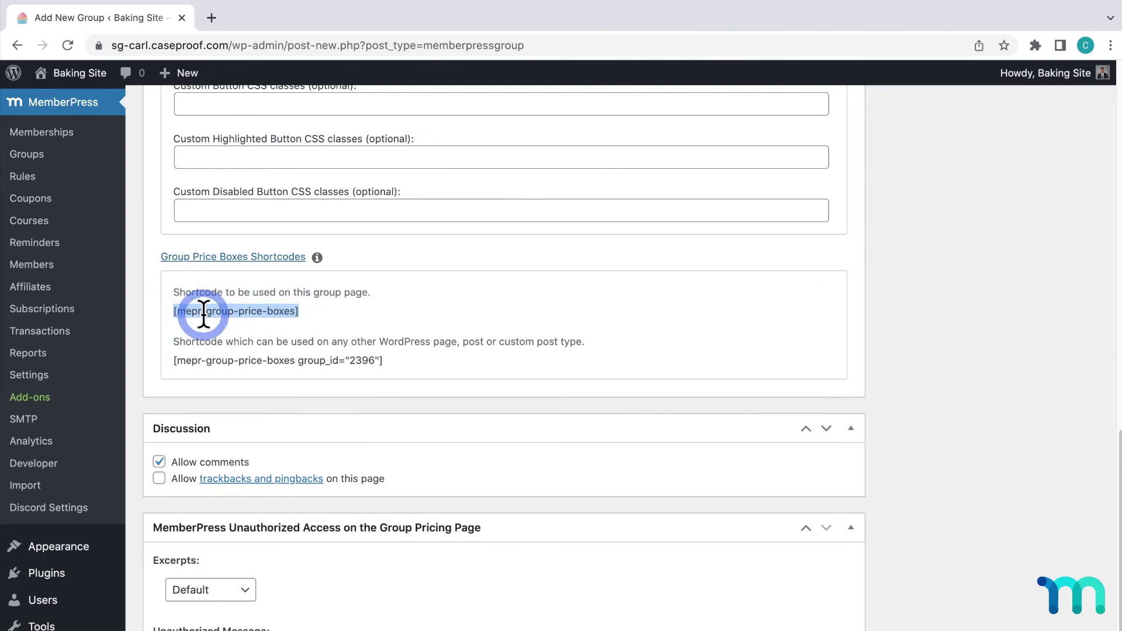
pyautogui.scroll(20, 203, 314)
pyautogui.click(259, 373)
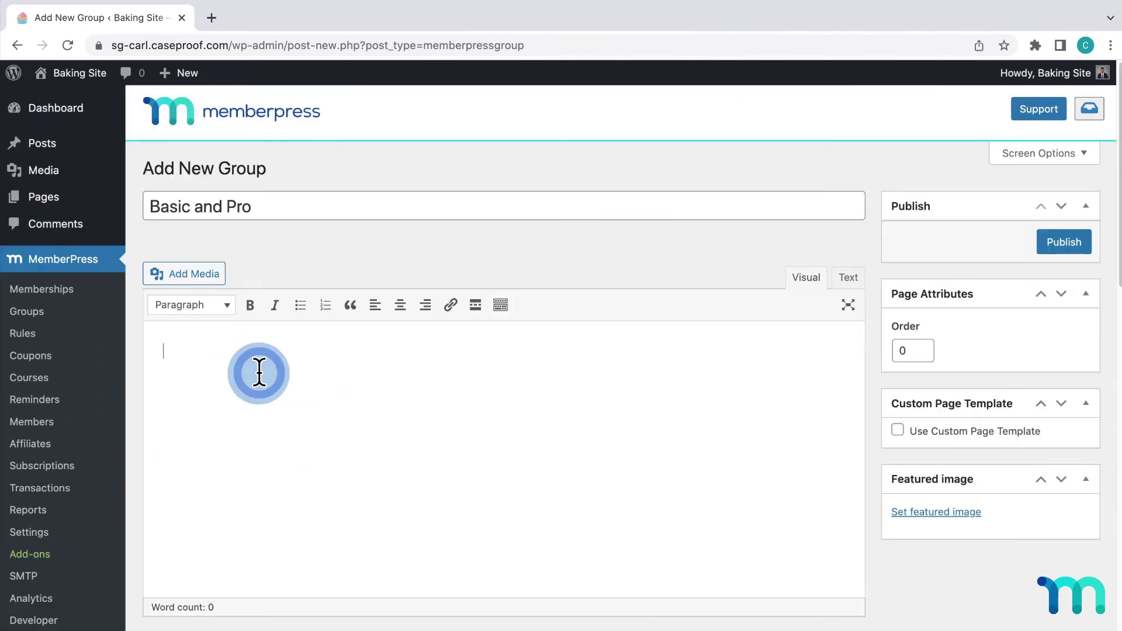
pyautogui.write('content ')
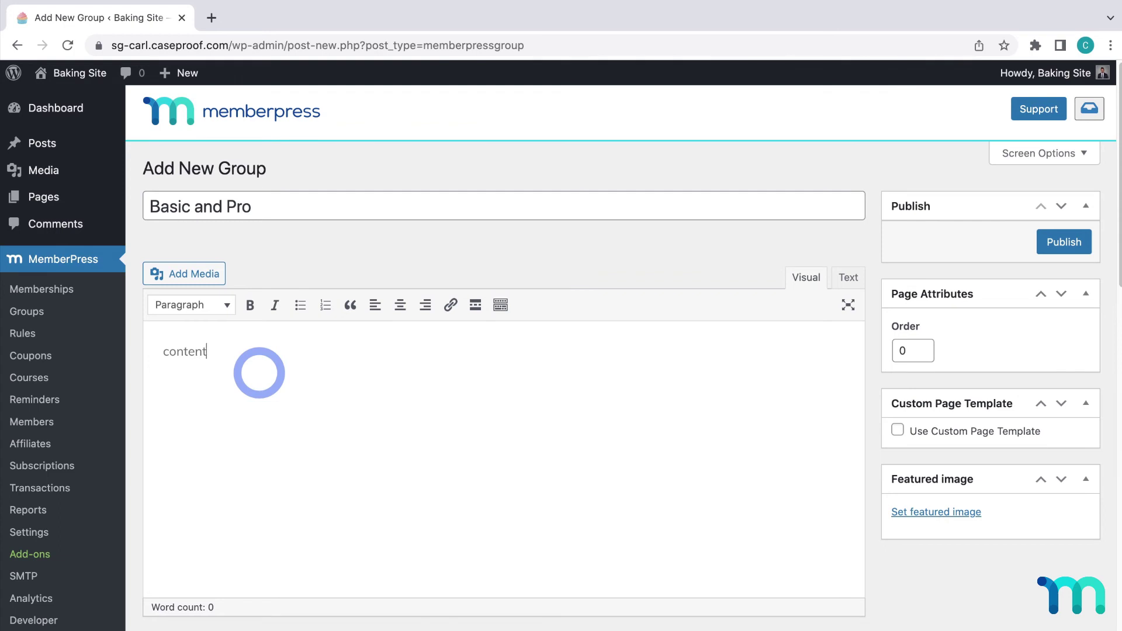
pyautogui.write('content')
pyautogui.hotkey('ctrl', 'v')
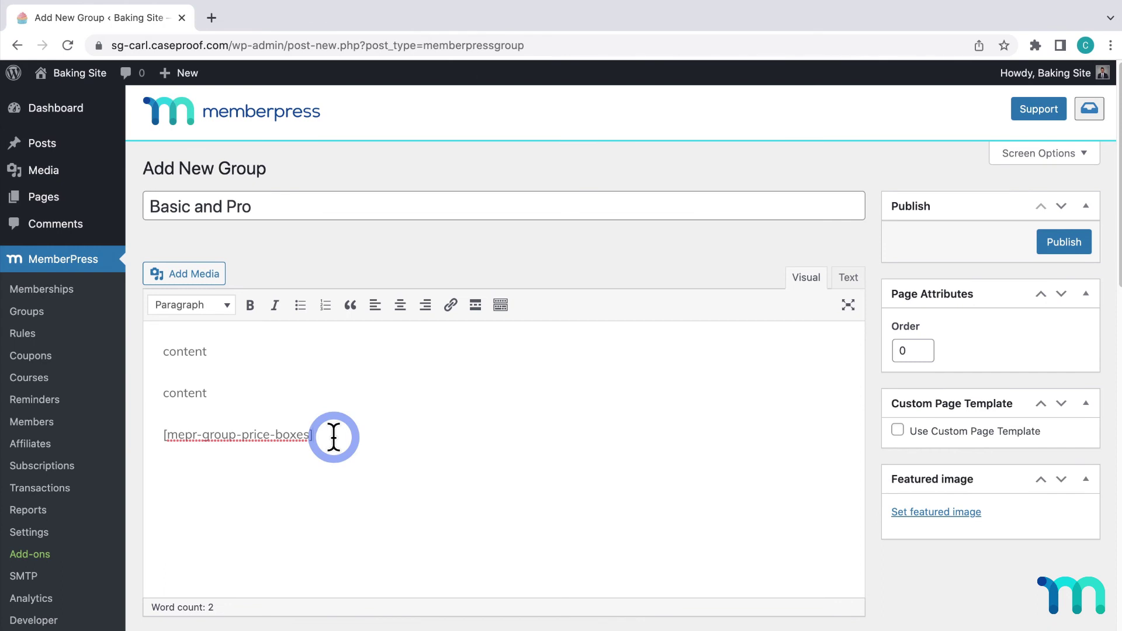
pyautogui.moveTo(334, 437); pyautogui.dragTo(163, 350)
pyautogui.press('BackSpace')
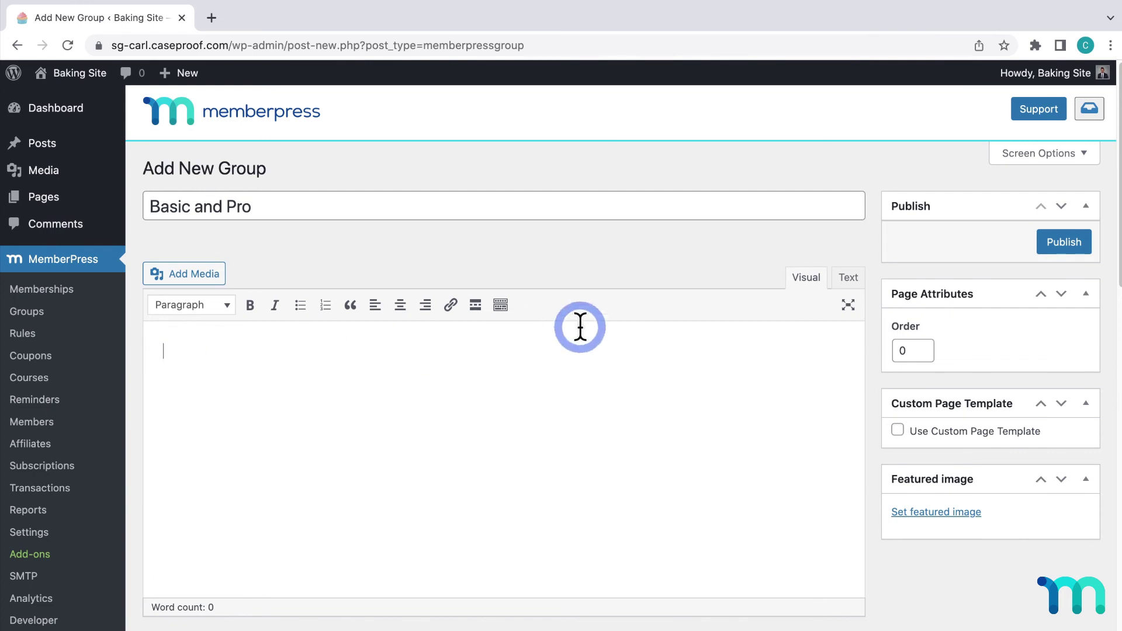
# Publish the group, view its public page, and enter an e-mail in the blog subscribe field
pyautogui.click(1056, 243)
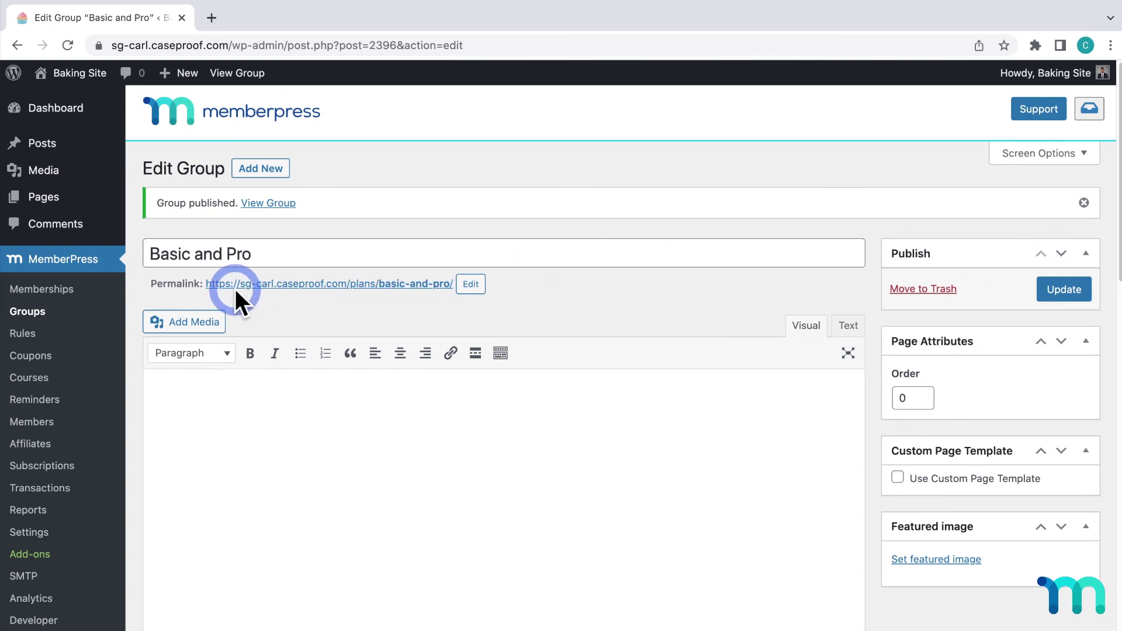
pyautogui.click(264, 287)
pyautogui.scroll(-1, 266, 288)
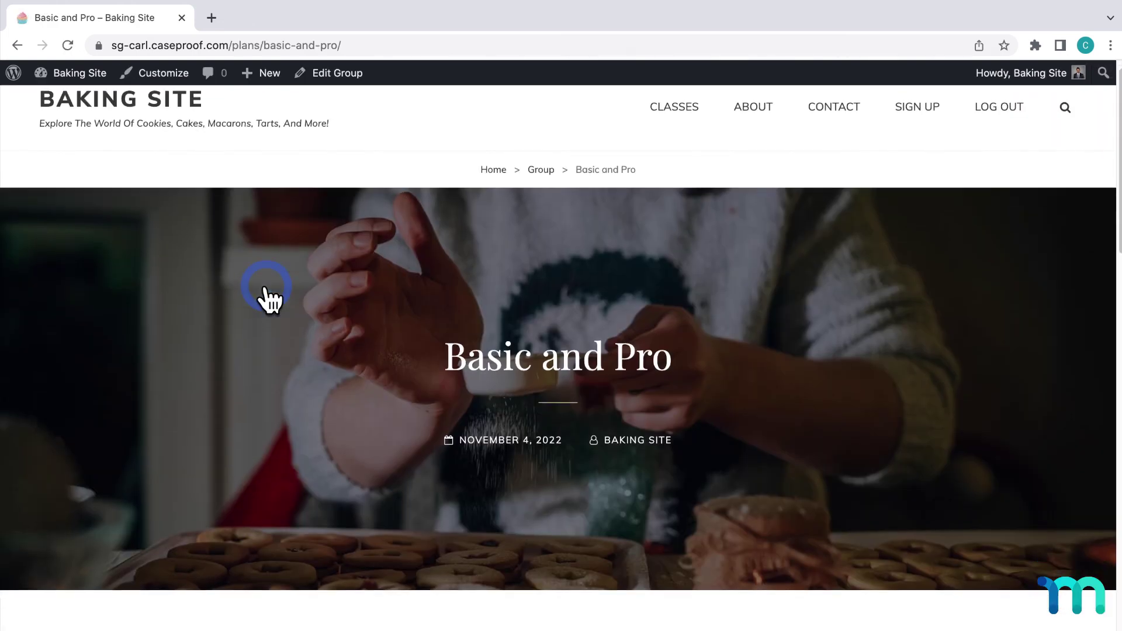
pyautogui.scroll(-8, 266, 287)
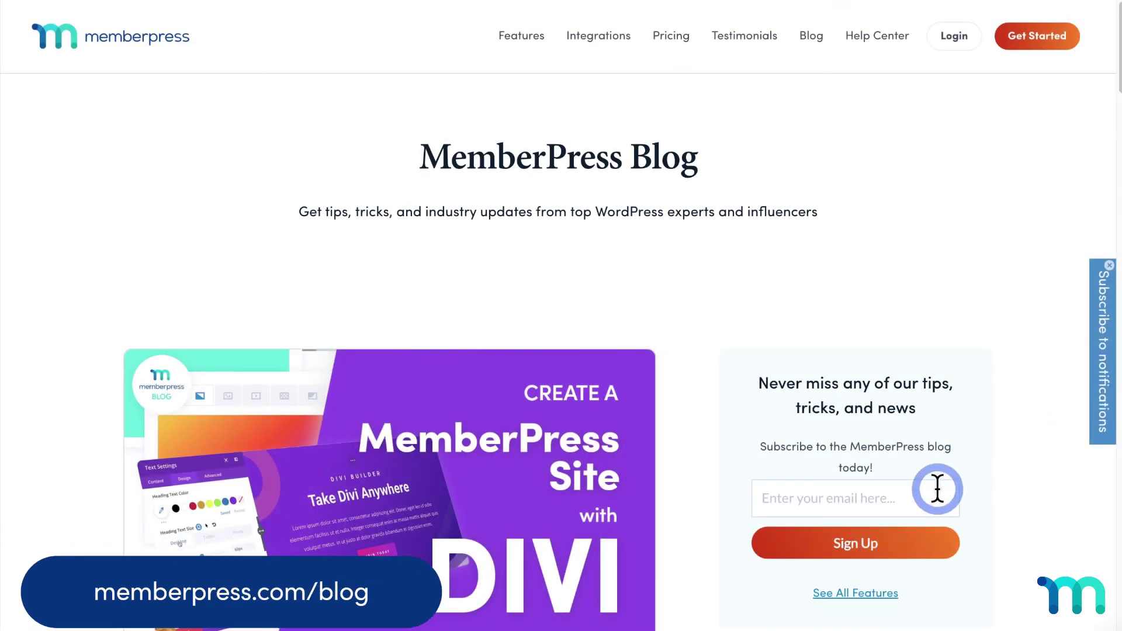
pyautogui.click(936, 491)
pyautogui.write('janedoe@')
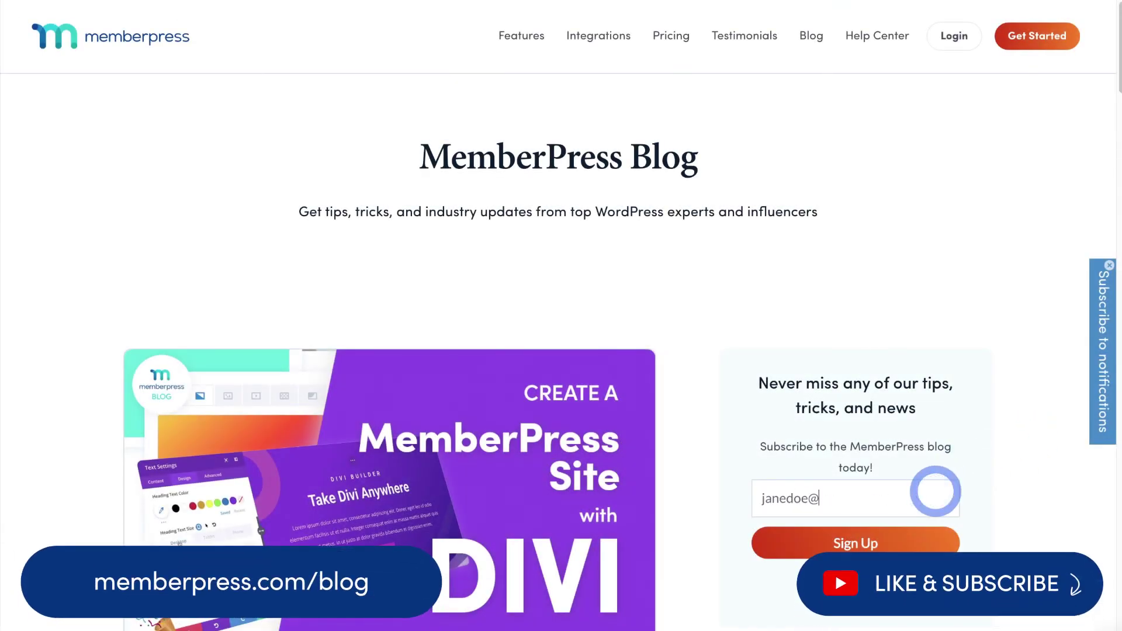
pyautogui.write('email.com')
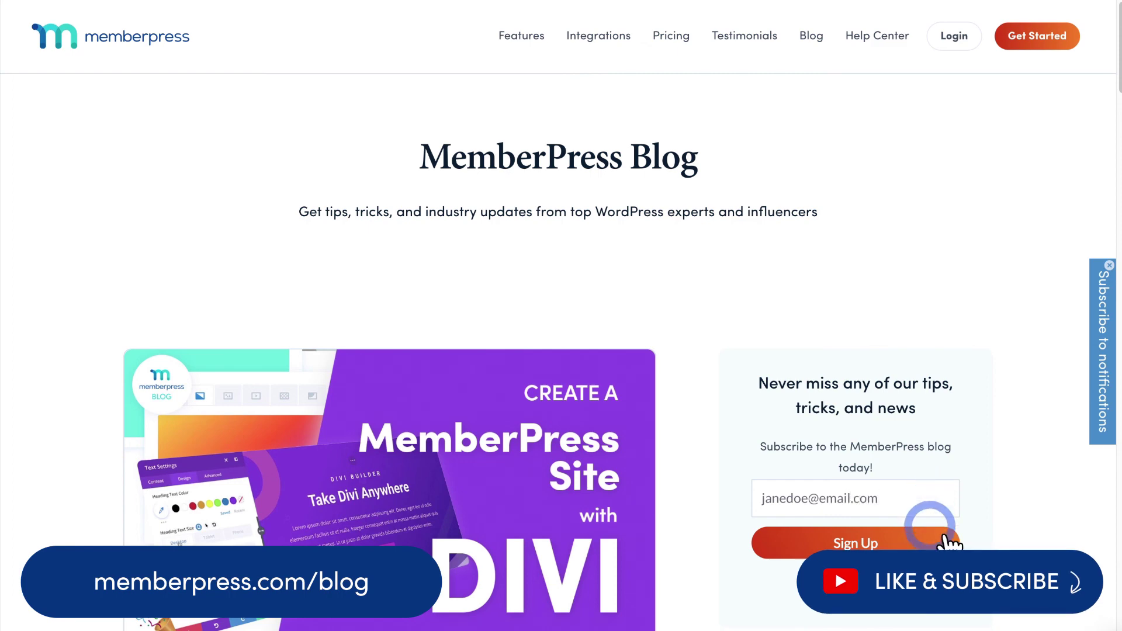